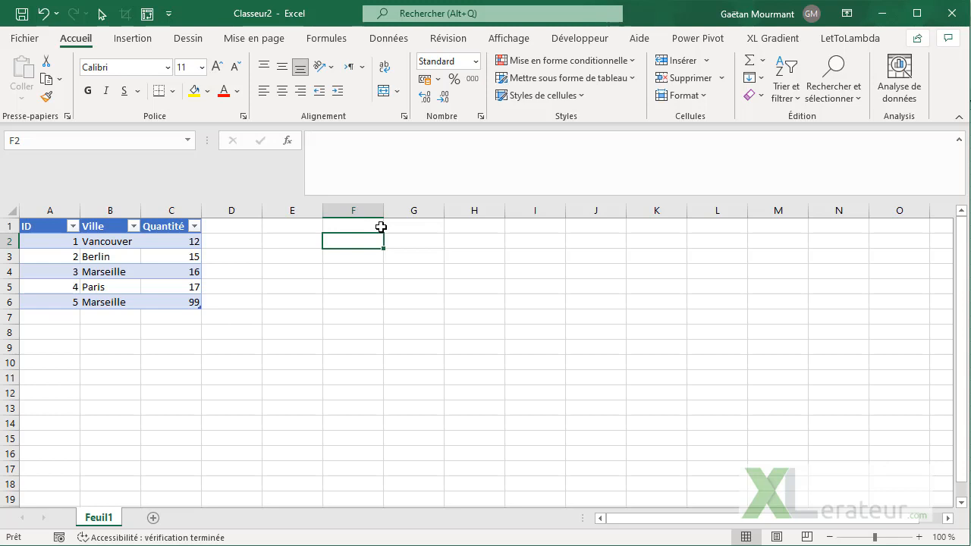
# Step: Label cell F1 "Critère de la ville", enter Marseille as the criterion in G1, and fit column F to its text
pyautogui.click(381, 227)
pyautogui.write('Cr')
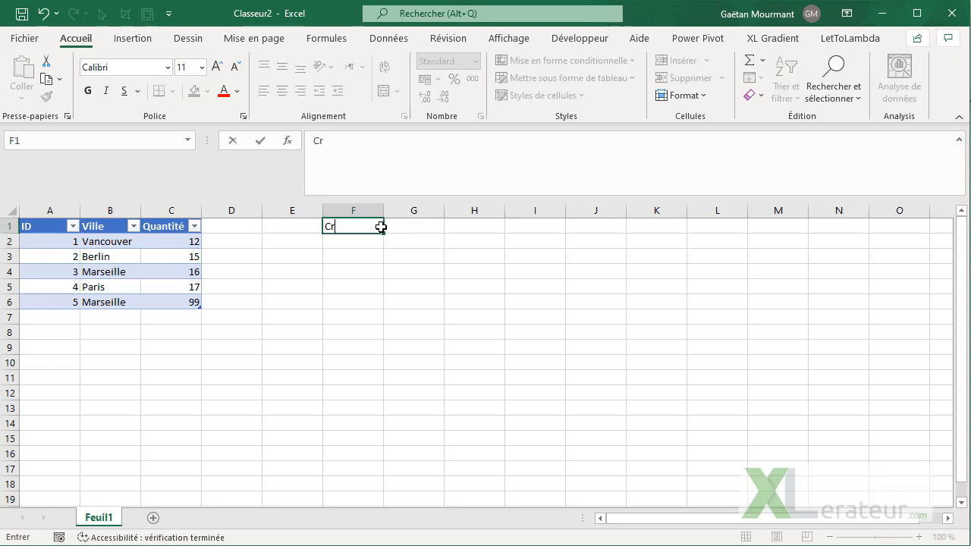
pyautogui.write('itère de la vl')
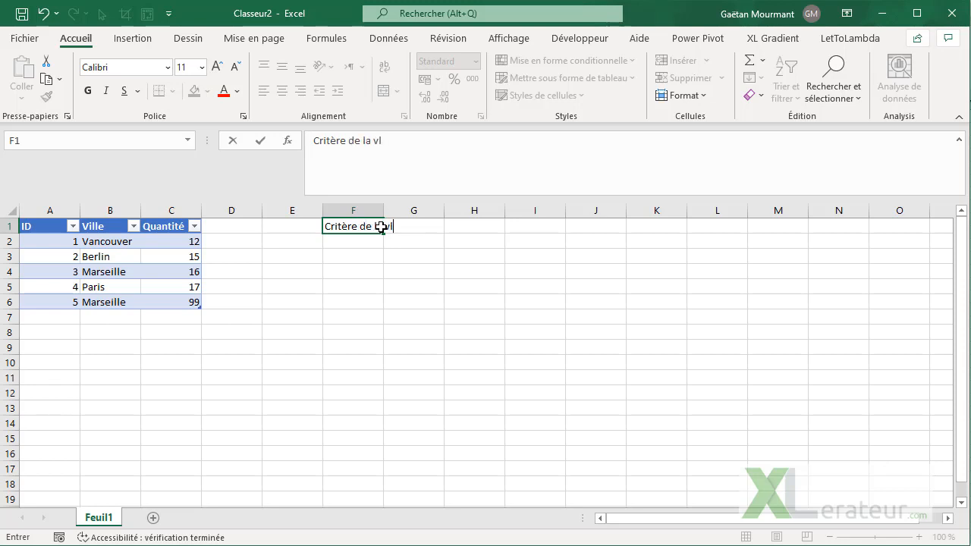
pyautogui.press('BackSpace')
pyautogui.write('ille')
pyautogui.press('Tab')
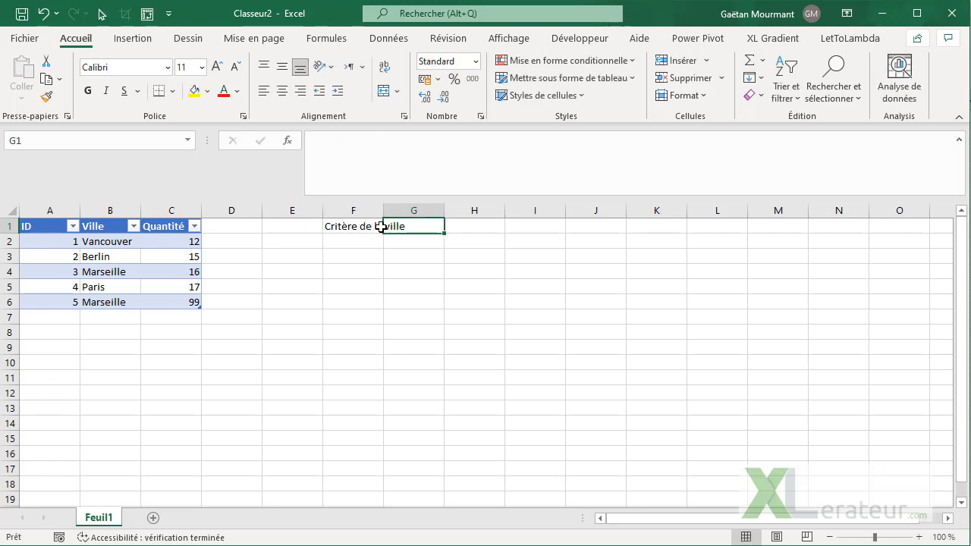
pyautogui.write('Marseille')
pyautogui.press('Return')
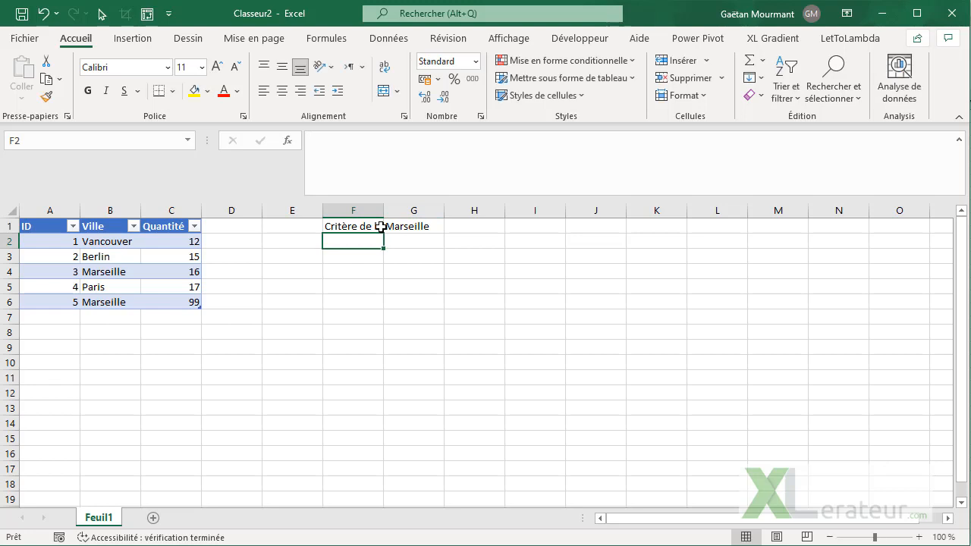
pyautogui.doubleClick(383, 210)
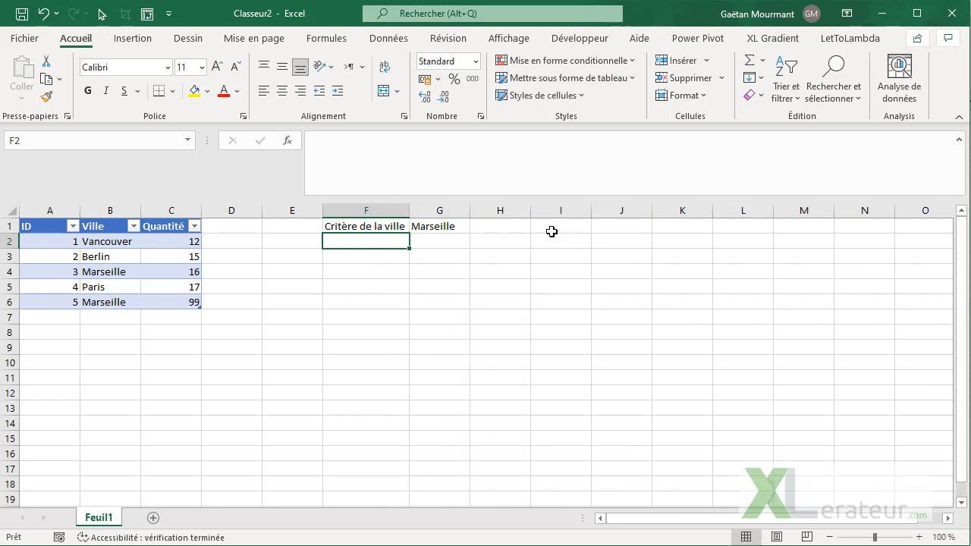
# Step: Enter the result headers ID in I1 and Quantité in J1
pyautogui.click(556, 230)
pyautogui.write('ID')
pyautogui.press('Tab')
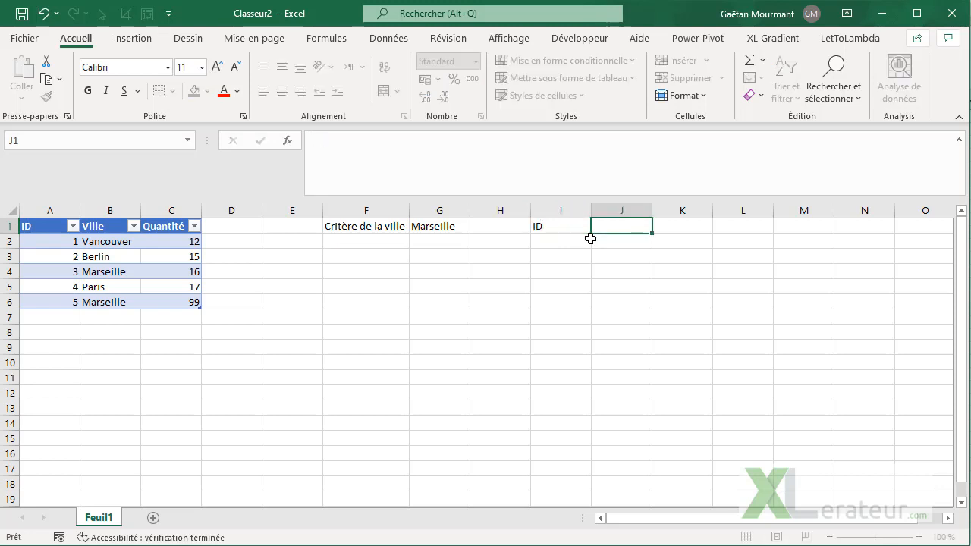
pyautogui.write('Qu')
pyautogui.write('antit')
pyautogui.press('BackSpace')
pyautogui.write('ité')
pyautogui.press('Return')
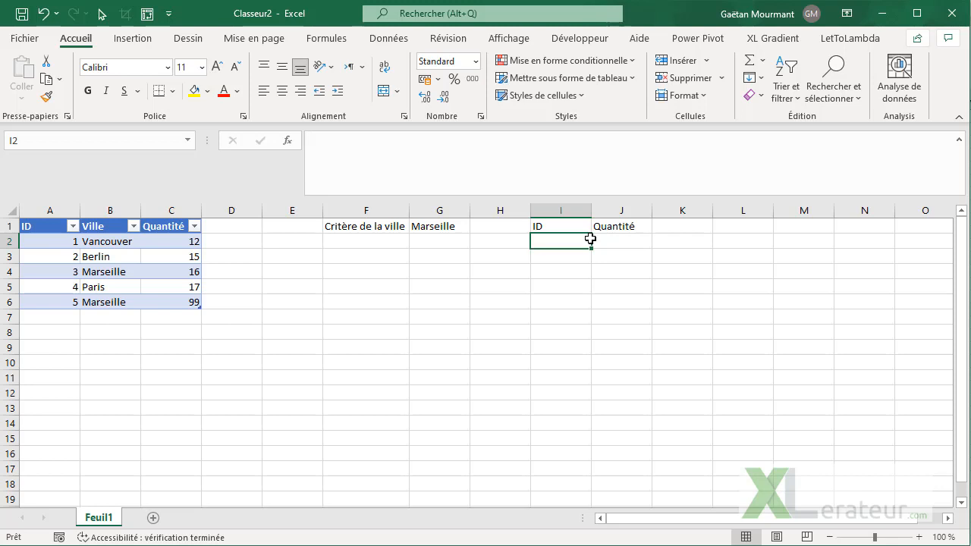
# Step: In I2, enter =FILTRE(T_Villes_Quantité;T_Villes_Quantité[#En-têtes]=I1) to return the table column whose header matches I1
pyautogui.write('=filtre(')
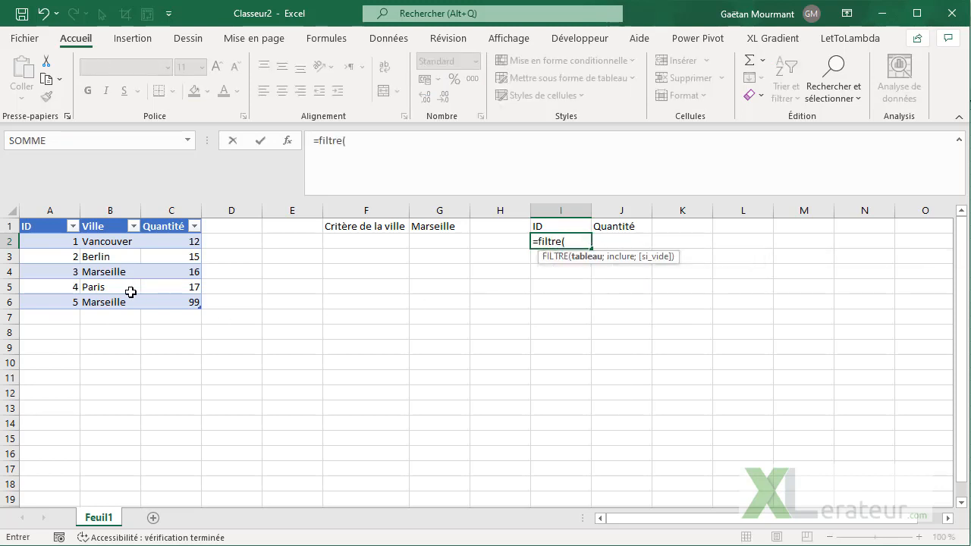
pyautogui.moveTo(70, 243); pyautogui.dragTo(173, 307)
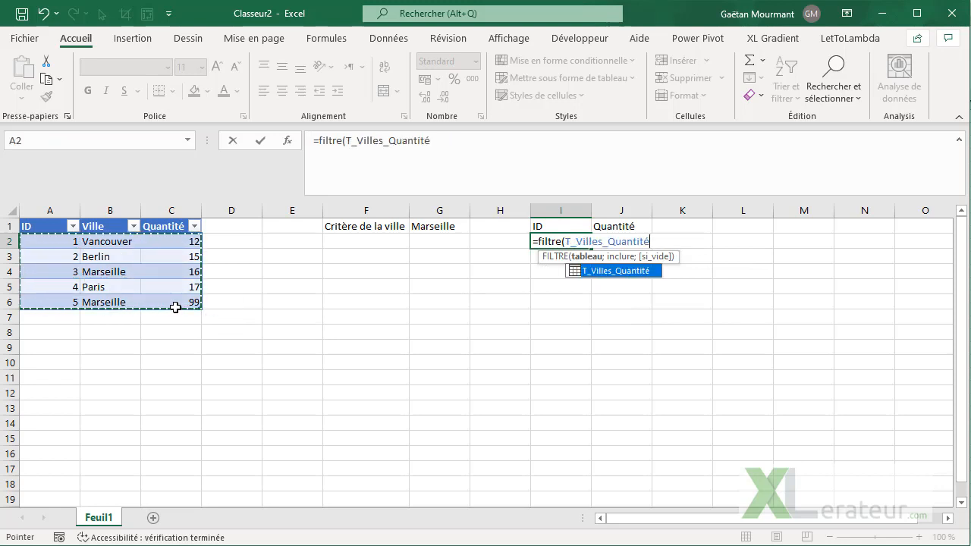
pyautogui.write(';')
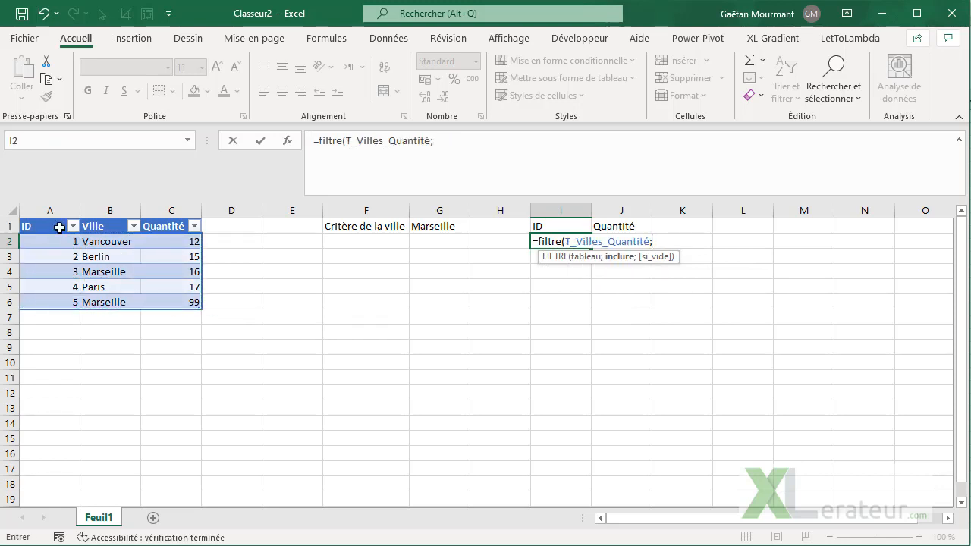
pyautogui.moveTo(58, 226); pyautogui.dragTo(166, 220)
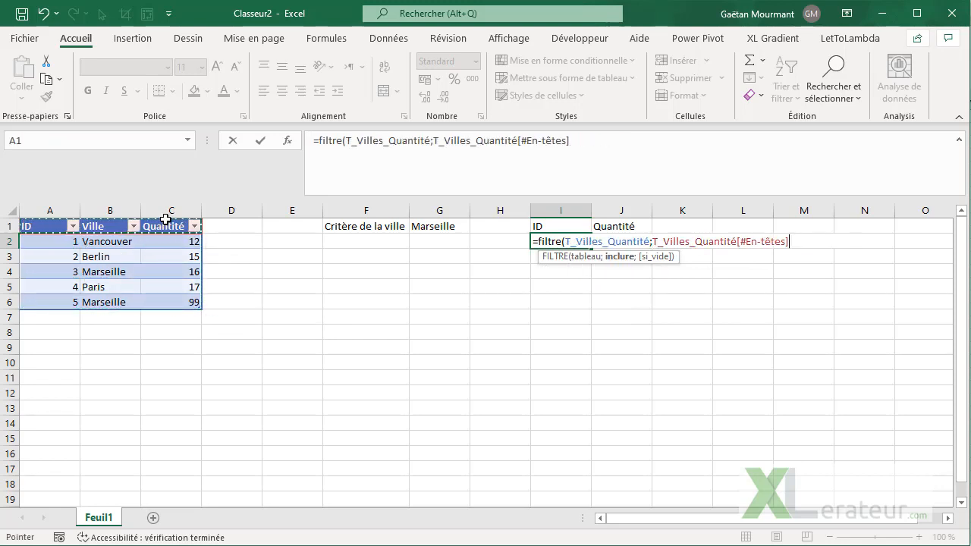
pyautogui.write('=')
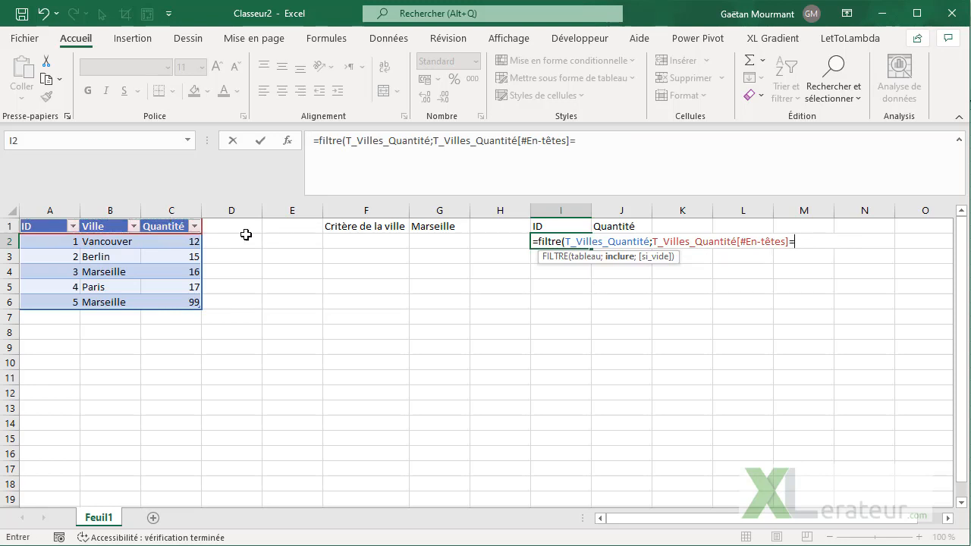
pyautogui.click(570, 225)
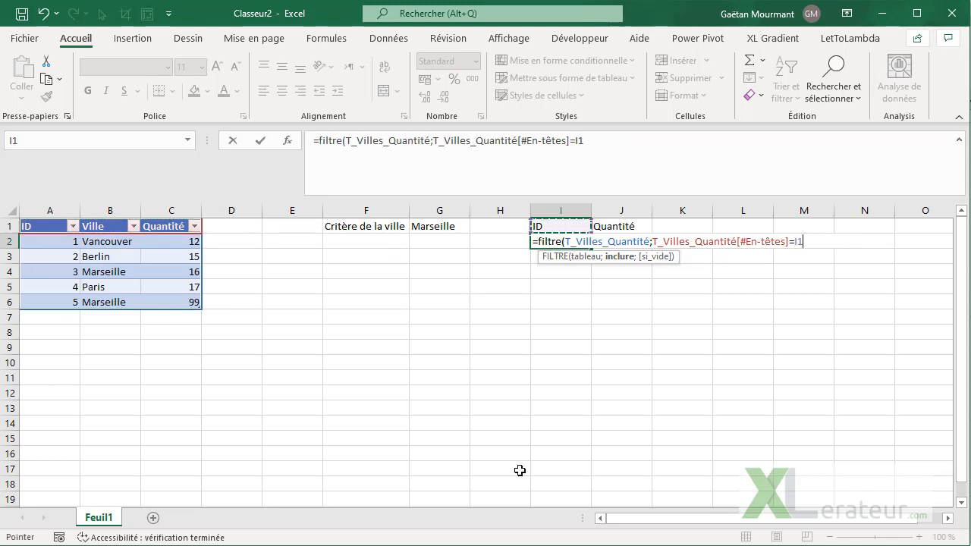
pyautogui.press('Return')
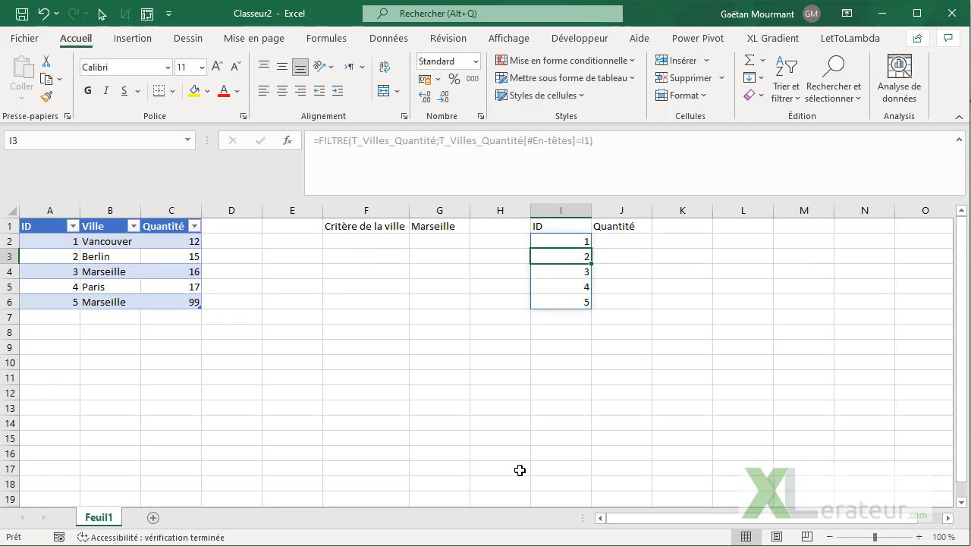
# Step: Wrap the I2 formula in an outer FILTRE function, with the inner FILTRE on its own line followed by a semicolon
pyautogui.click(581, 239)
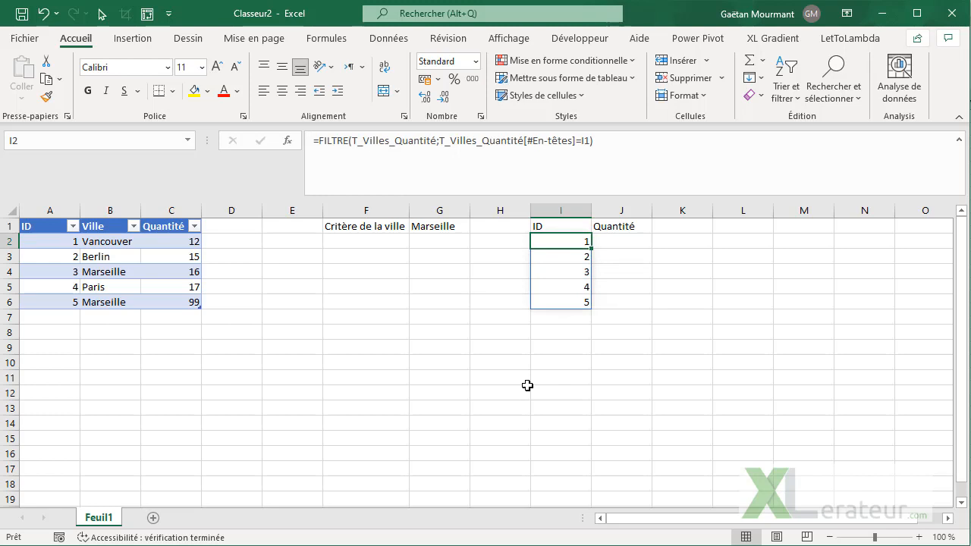
pyautogui.click(590, 143)
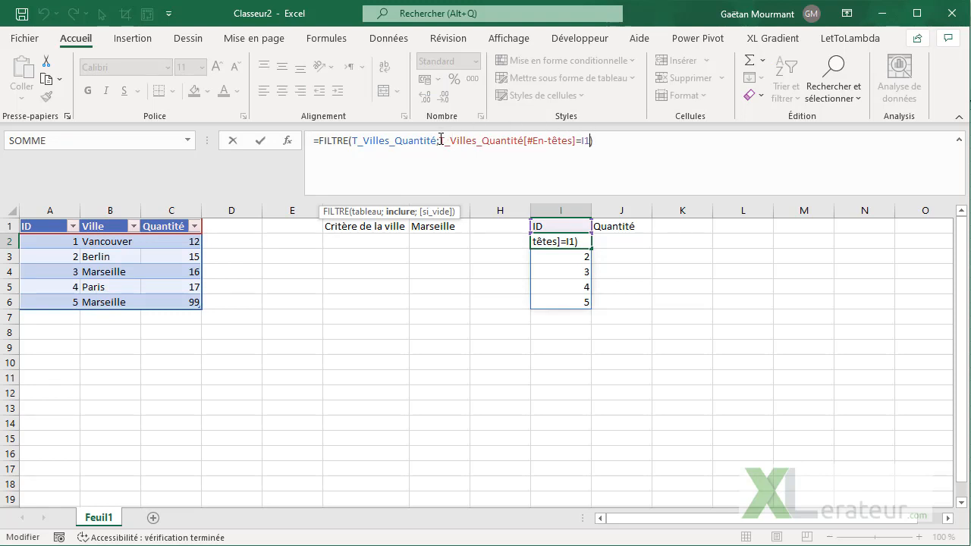
pyautogui.moveTo(441, 141); pyautogui.dragTo(590, 142)
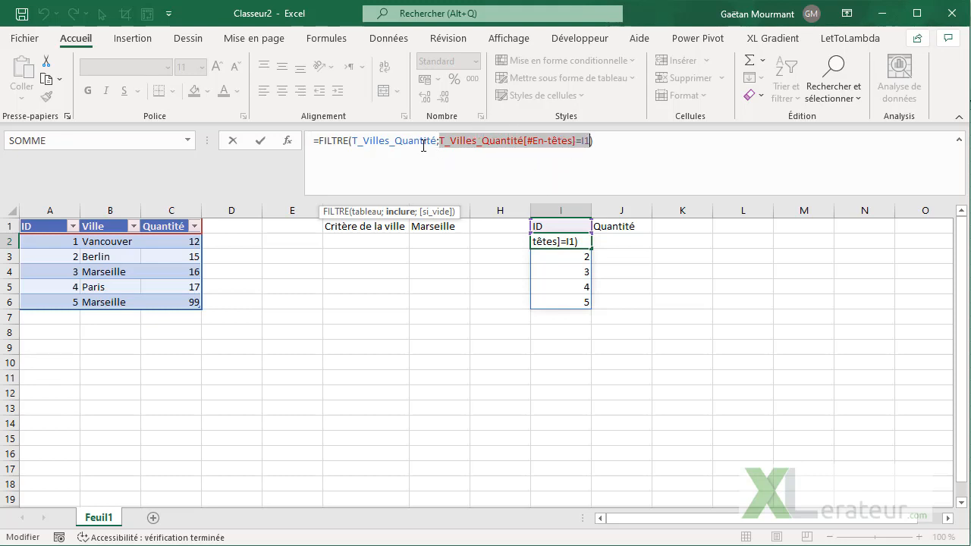
pyautogui.click(319, 141)
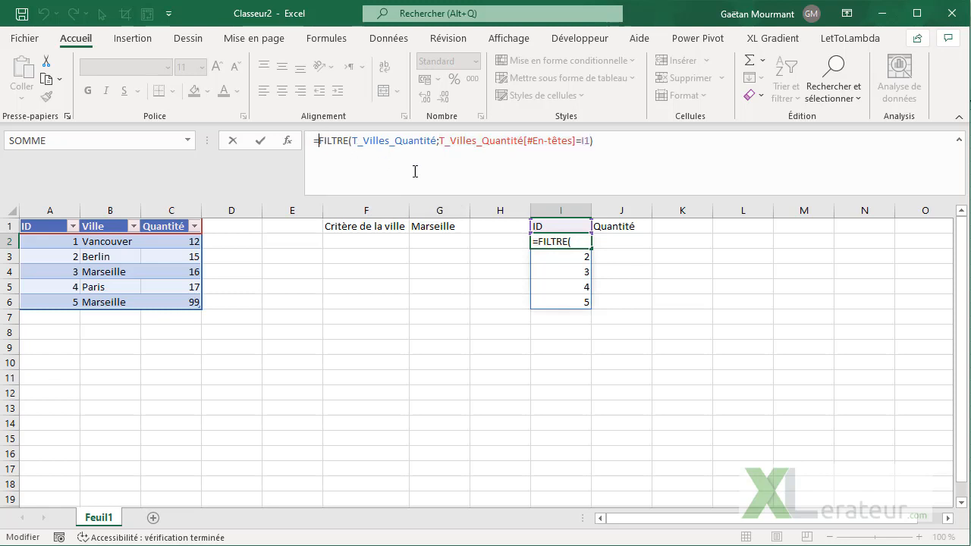
pyautogui.write('filtre(')
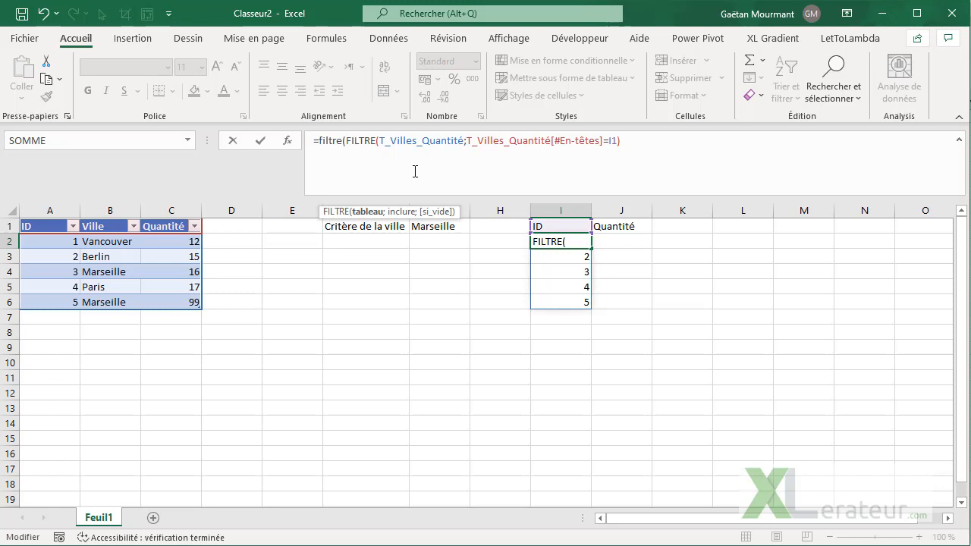
pyautogui.hotkey('alt', 'Return')
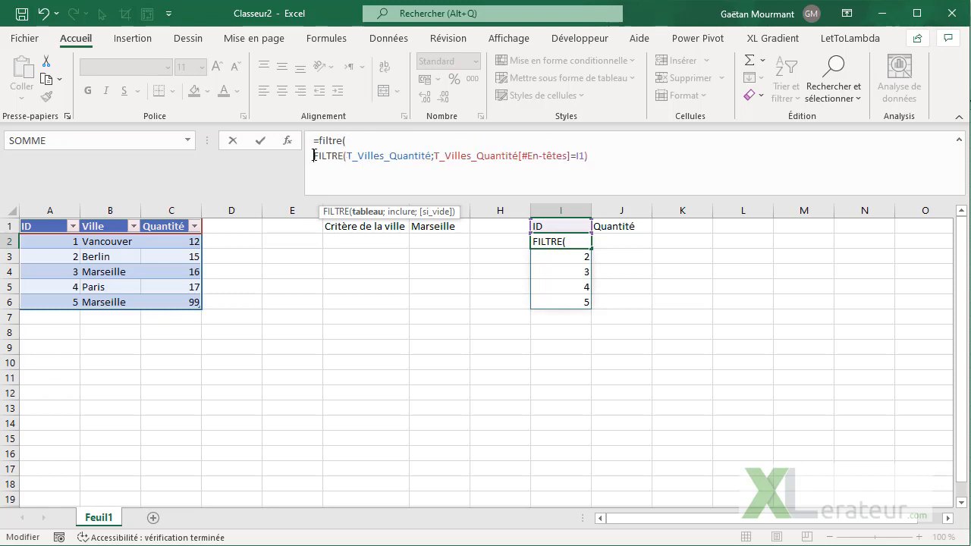
pyautogui.click(613, 152)
pyautogui.write(';')
pyautogui.hotkey('alt', 'Return')
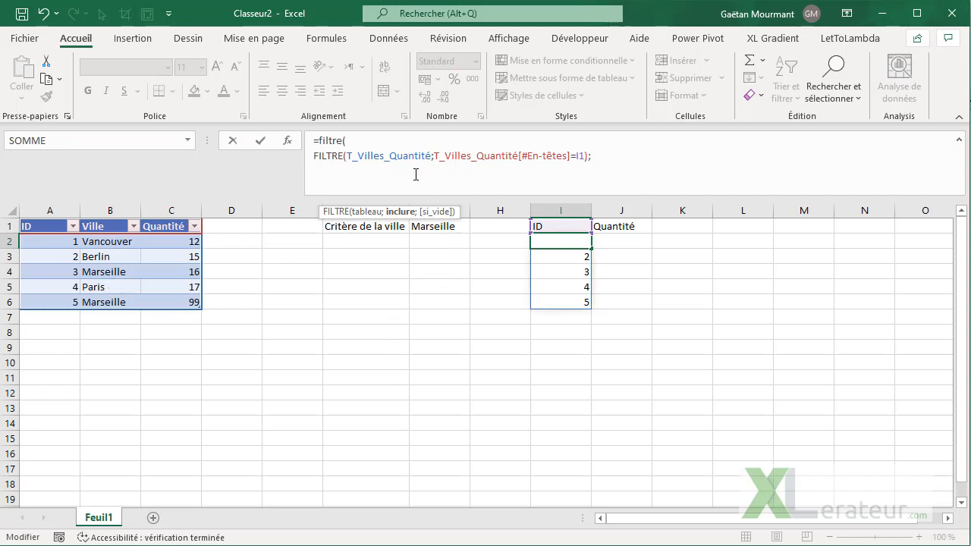
pyautogui.press('Return')
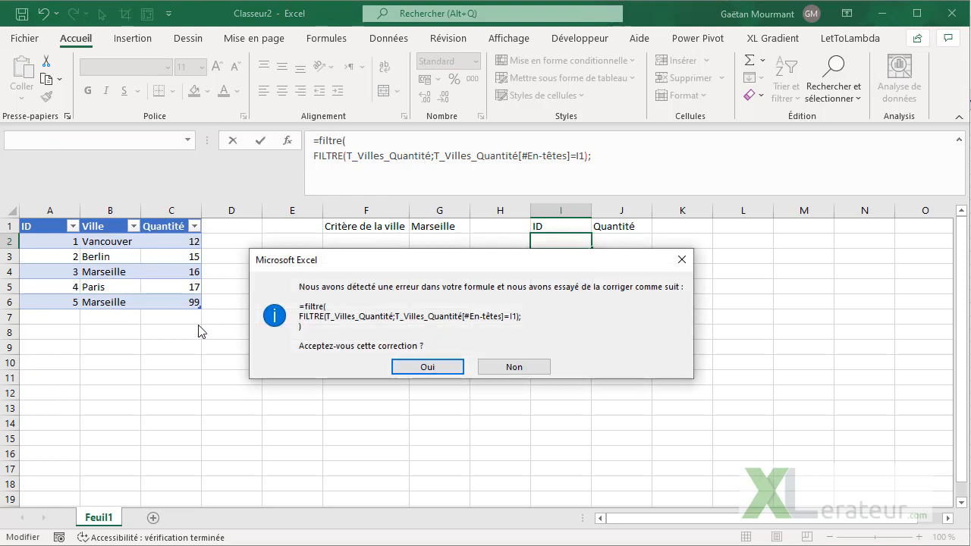
pyautogui.click(514, 367)
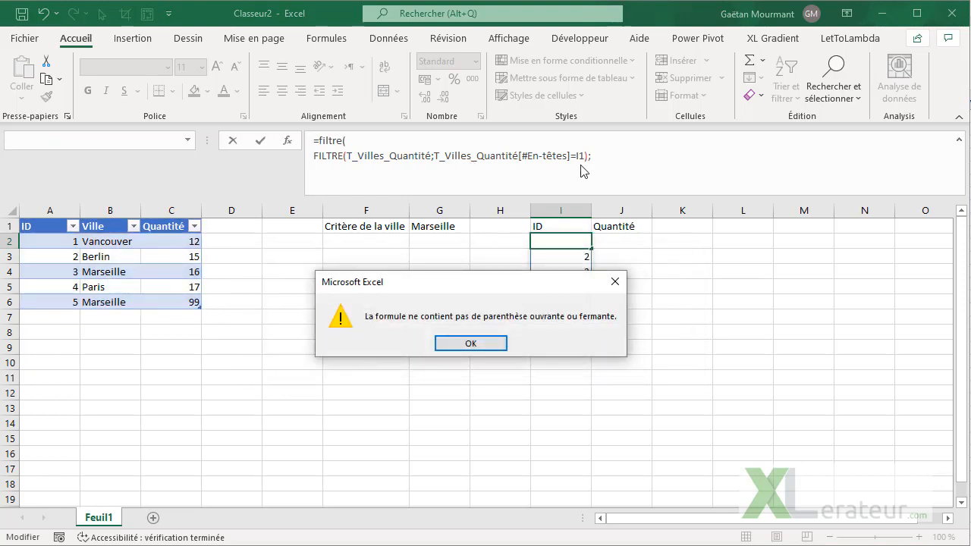
pyautogui.click(473, 345)
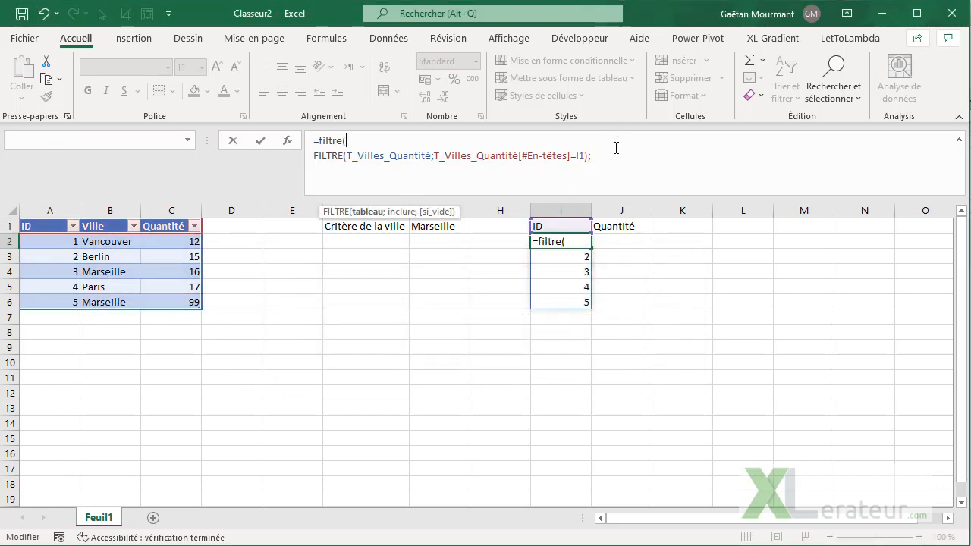
# Step: Complete the outer FILTRE in I2 with the condition T_Villes_Quantité[Ville]=$G$1 and check it against the Marseille rows of the table
pyautogui.click(611, 156)
pyautogui.moveTo(84, 241); pyautogui.dragTo(111, 298)
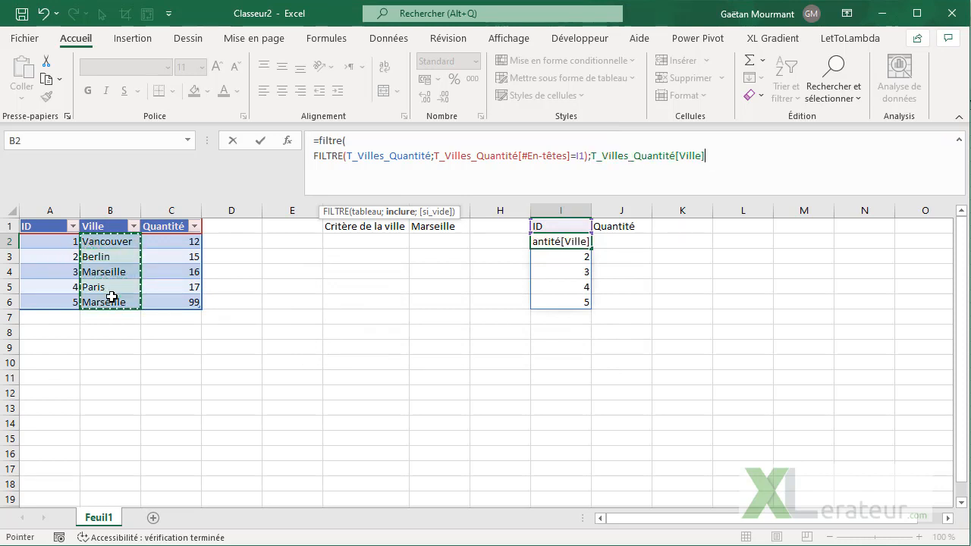
pyautogui.write('=')
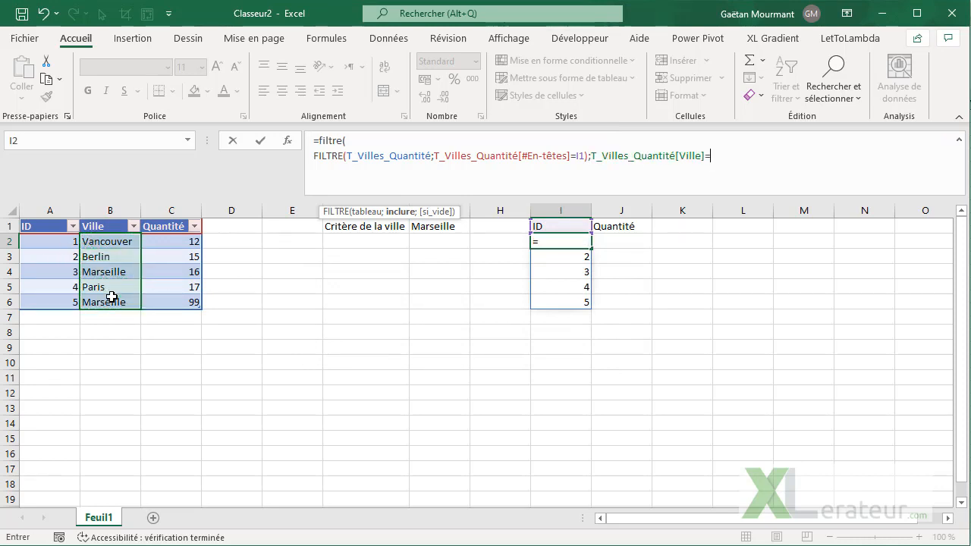
pyautogui.click(455, 227)
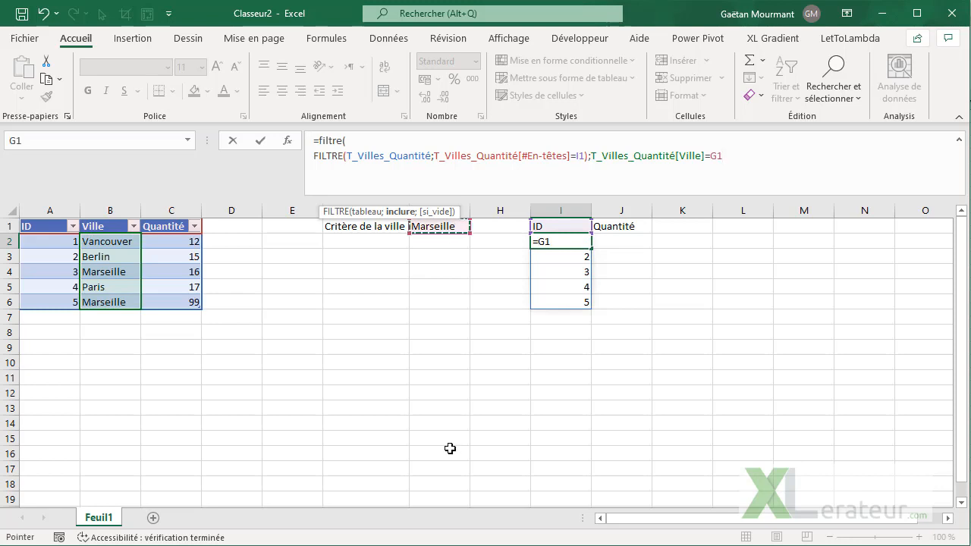
pyautogui.press('F4')
pyautogui.write(')')
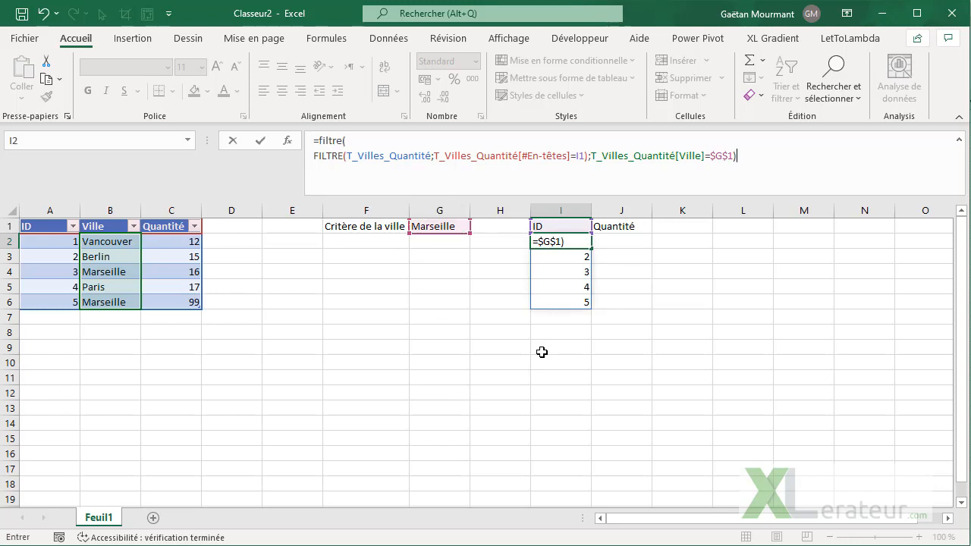
pyautogui.hotkey('ctrl', 'Return')
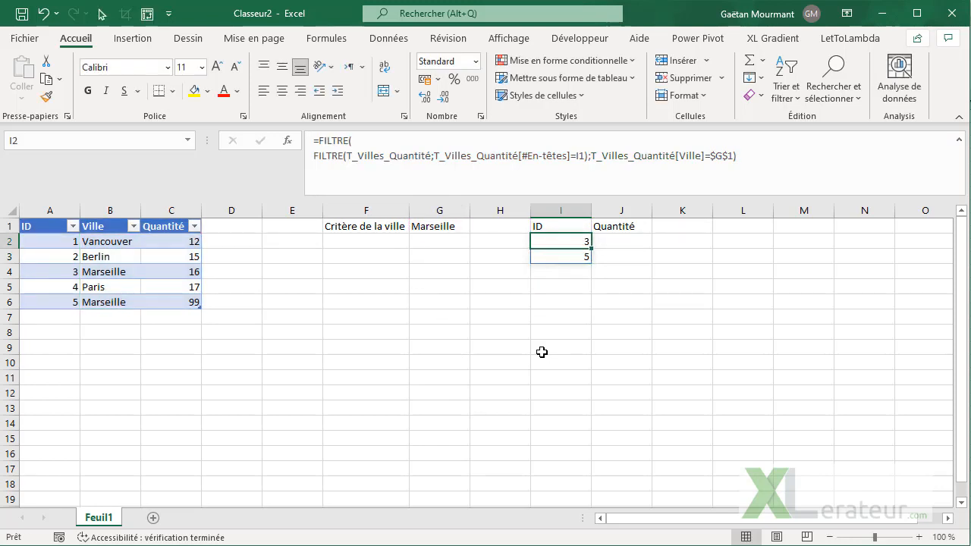
pyautogui.click(24, 272)
pyautogui.keyDown('ctrl'); pyautogui.click(23, 302); pyautogui.keyUp('ctrl')
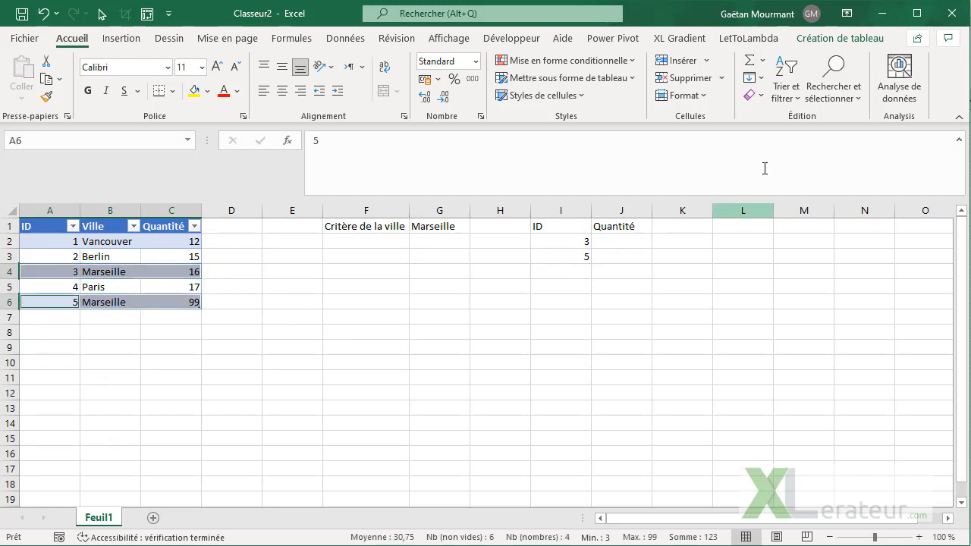
# Step: Reformat the I2 formula by placing the Ville condition on its own line and indenting both arguments of the outer FILTRE
pyautogui.click(562, 240)
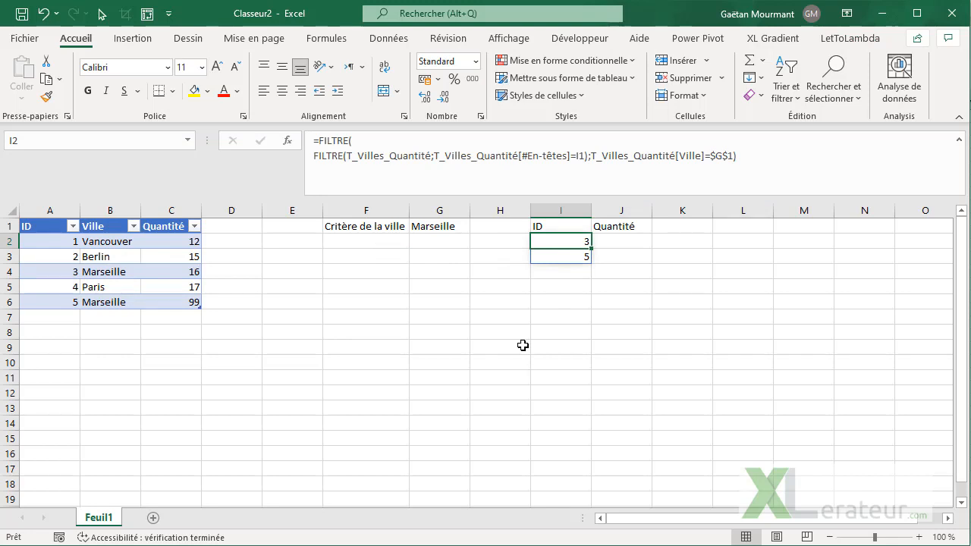
pyautogui.click(590, 156)
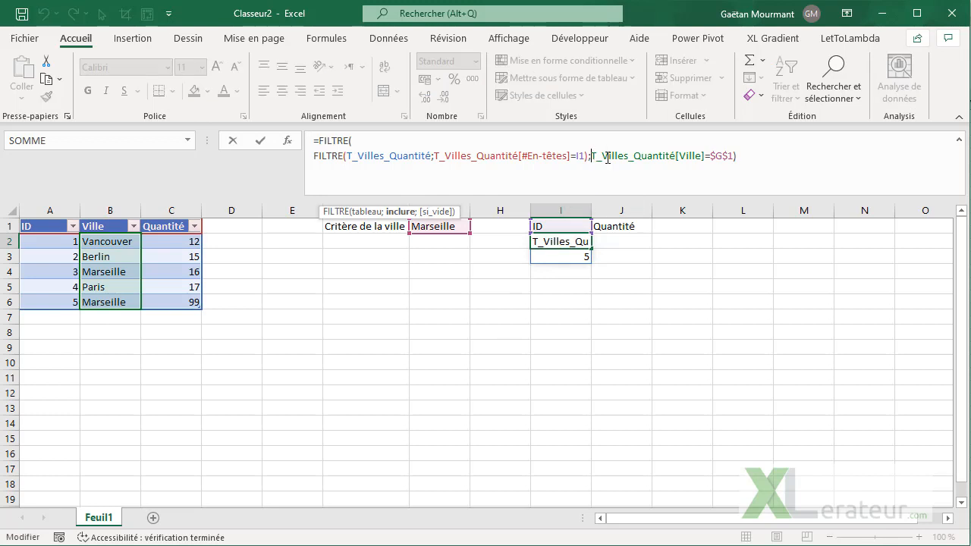
pyautogui.hotkey('alt', 'Return')
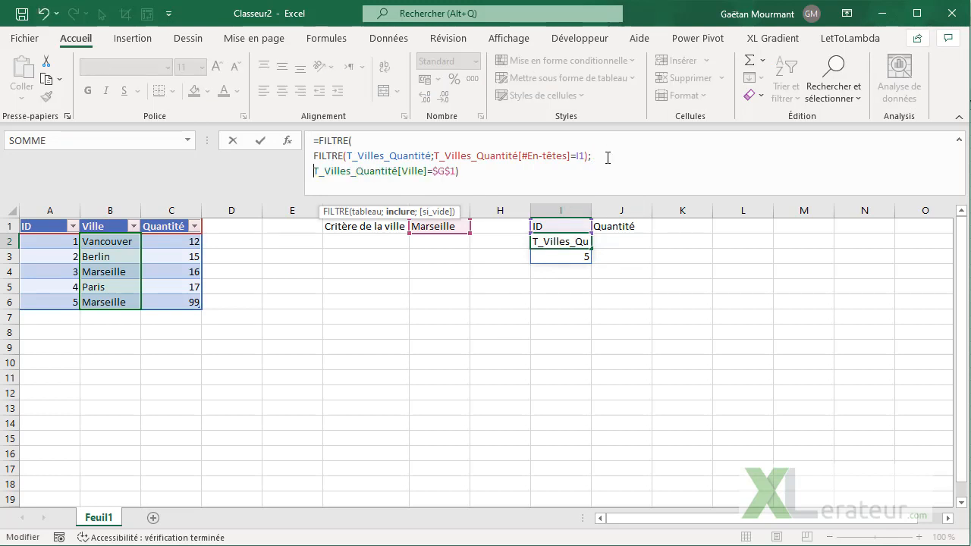
pyautogui.click(313, 155)
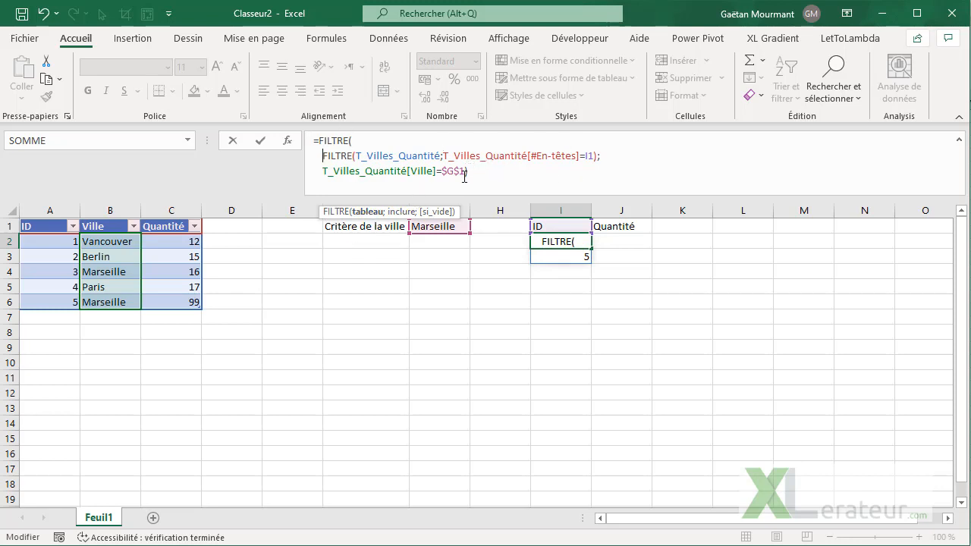
pyautogui.hotkey('ctrl', 'Return')
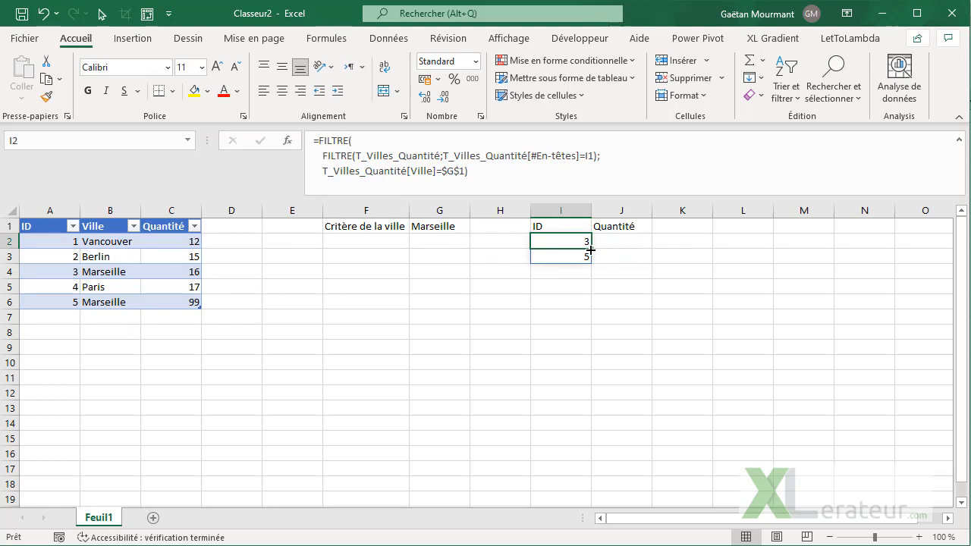
# Step: Try to fill the I2 formula across into J2 and inspect the table column used in its outer condition
pyautogui.moveTo(591, 249); pyautogui.dragTo(644, 243)
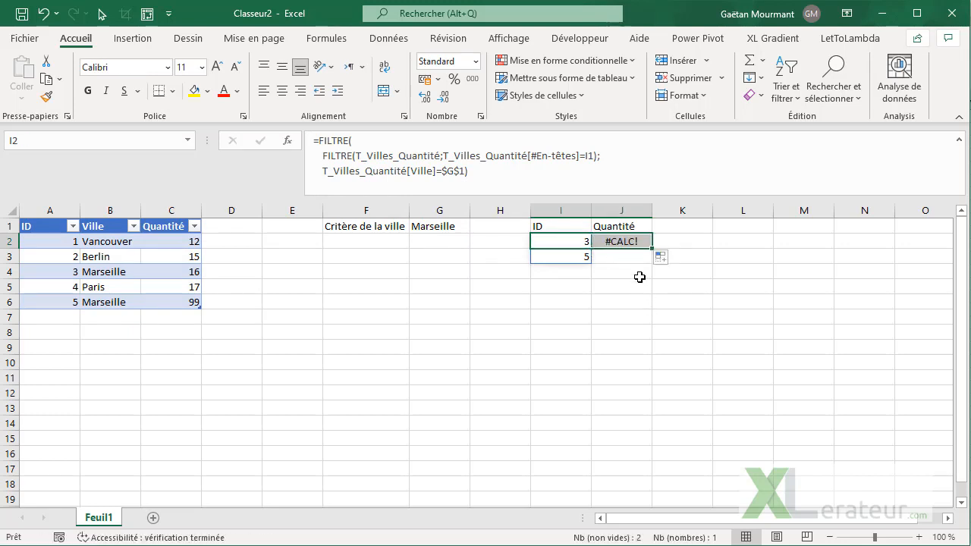
pyautogui.click(633, 241)
pyautogui.press('F2')
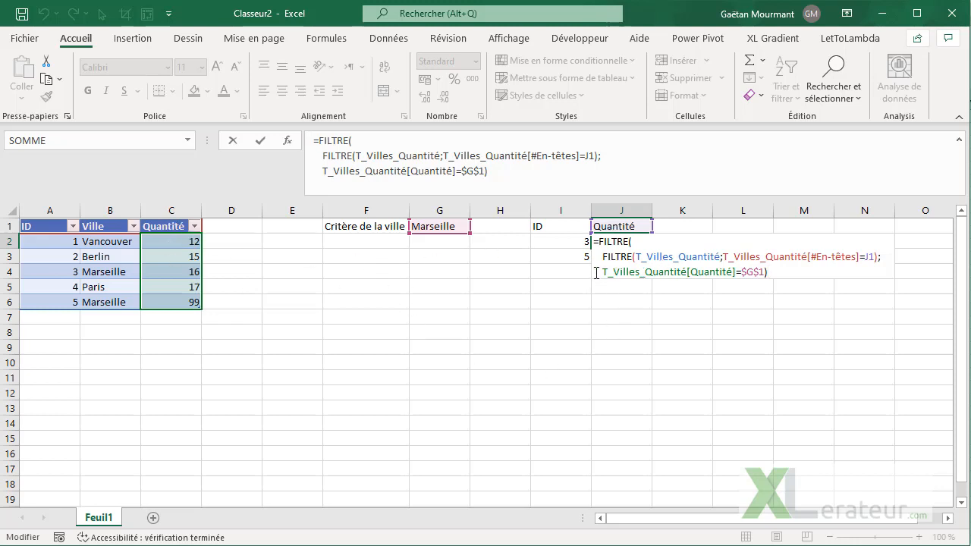
pyautogui.moveTo(601, 272); pyautogui.dragTo(736, 272)
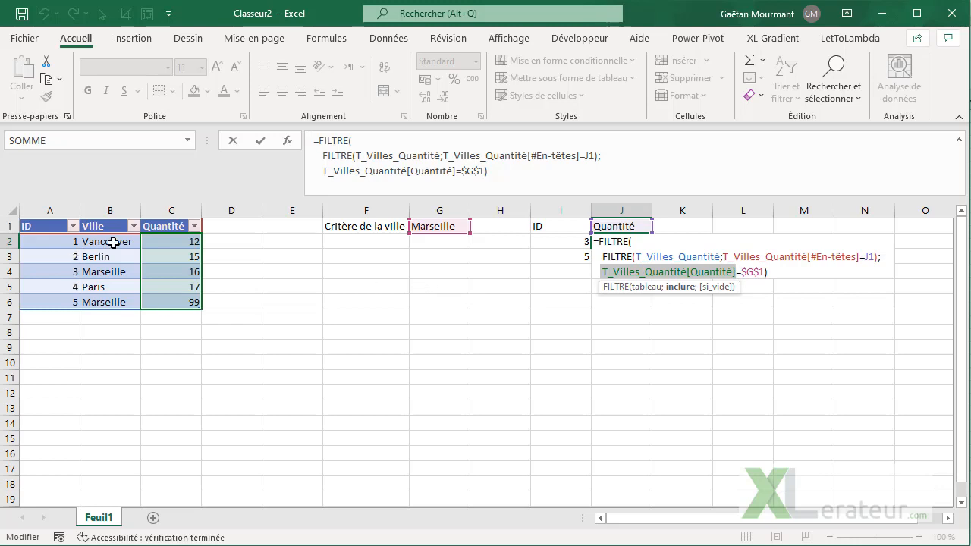
pyautogui.press('Escape')
# Step: Check the Ville condition in the original I2 formula and remove the filled formula from J2
pyautogui.click(560, 243)
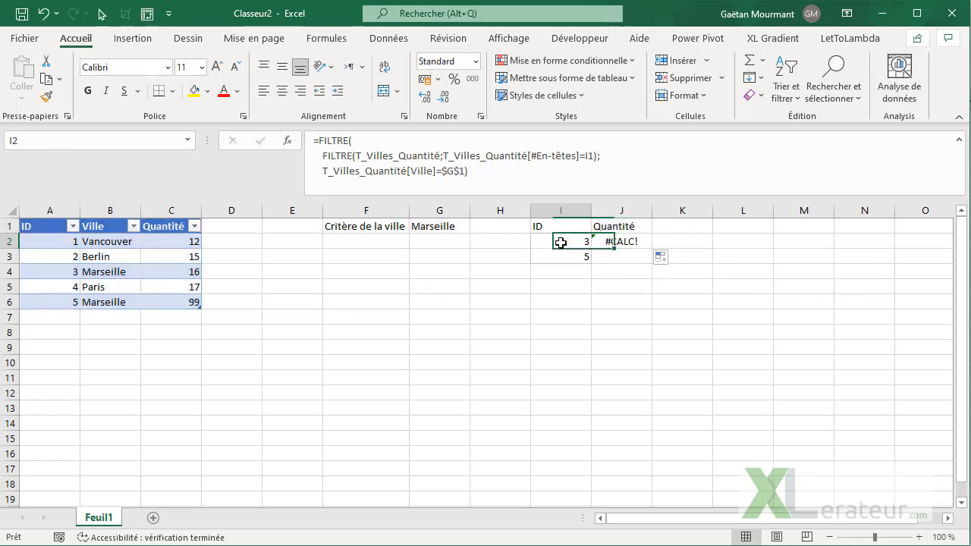
pyautogui.press('F2')
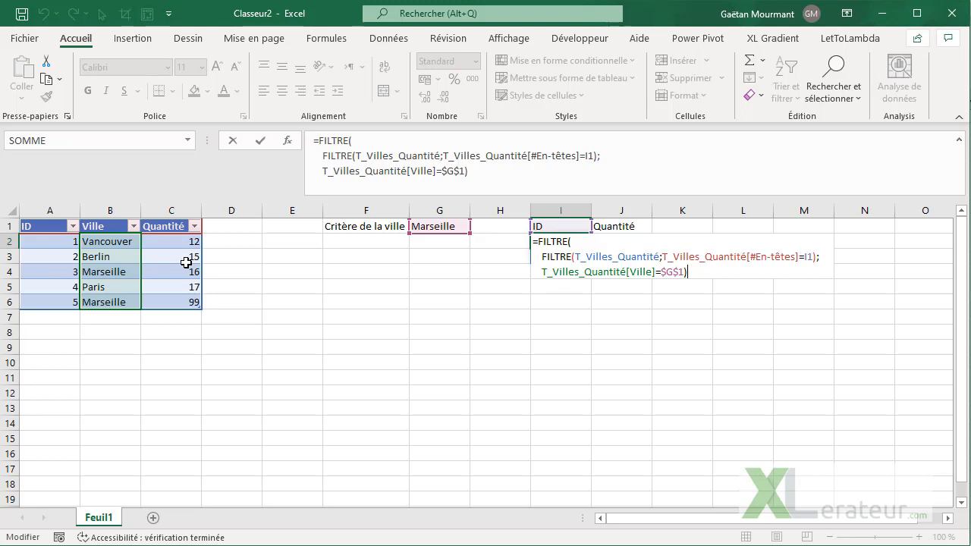
pyautogui.hotkey('ctrl', 'Return')
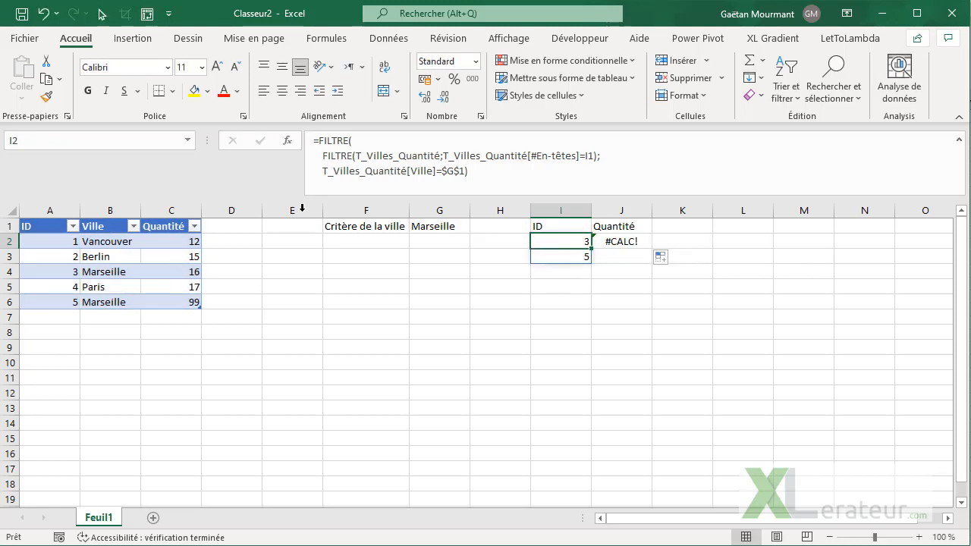
pyautogui.click(614, 231)
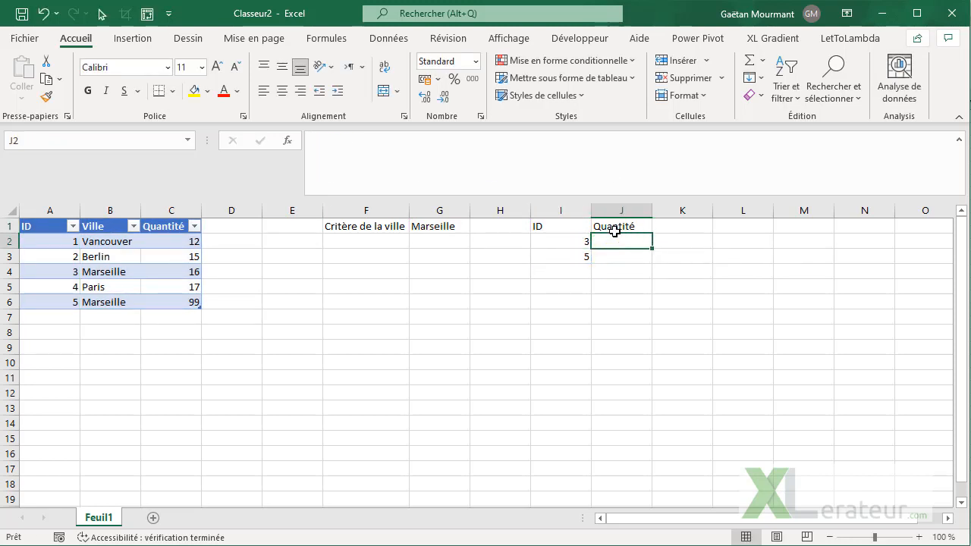
pyautogui.hotkey('ctrl', 'z')
# Step: Copy the I2 formula, paste it into J2, and check that its condition refers to T_Villes_Quantité[Ville]
pyautogui.hotkey('ctrl', 'c')
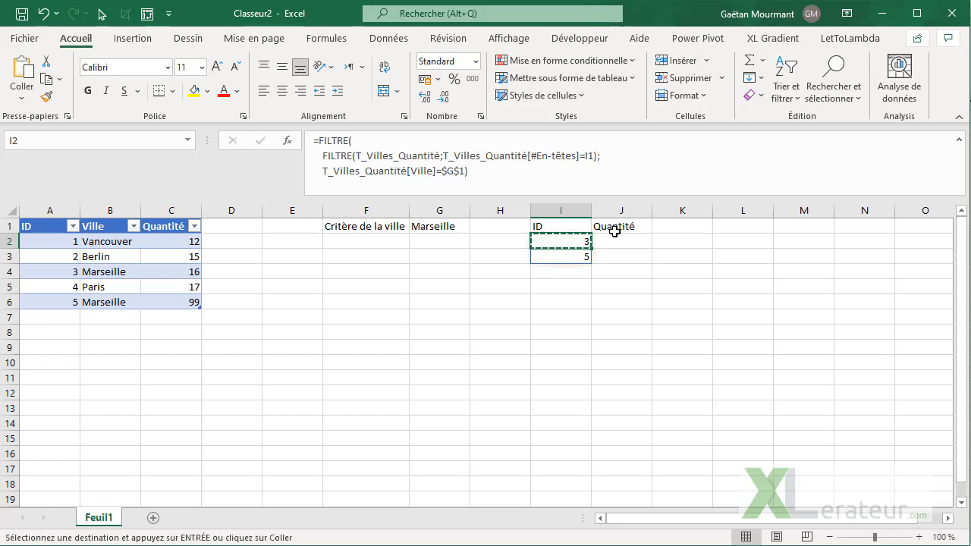
pyautogui.click(615, 232)
pyautogui.hotkey('ctrl', 'v')
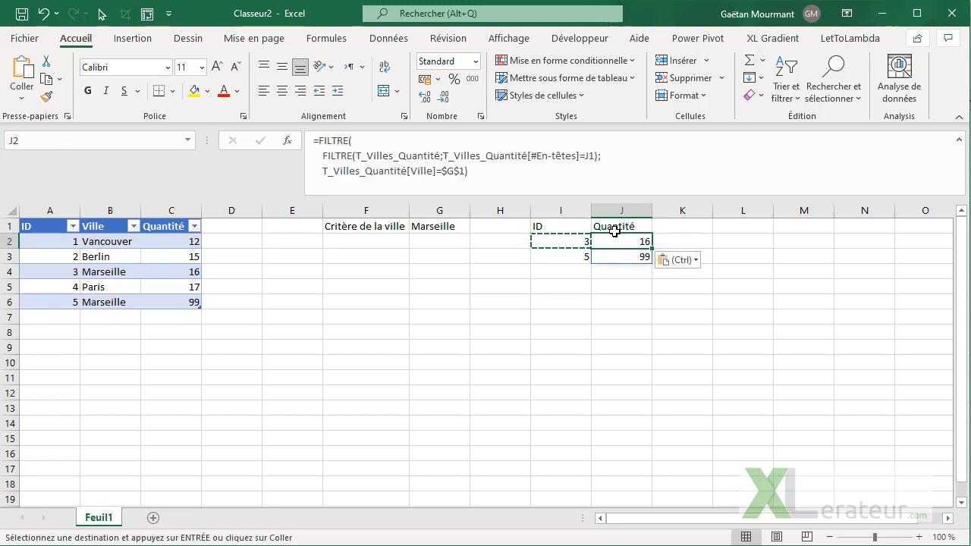
pyautogui.press('F2')
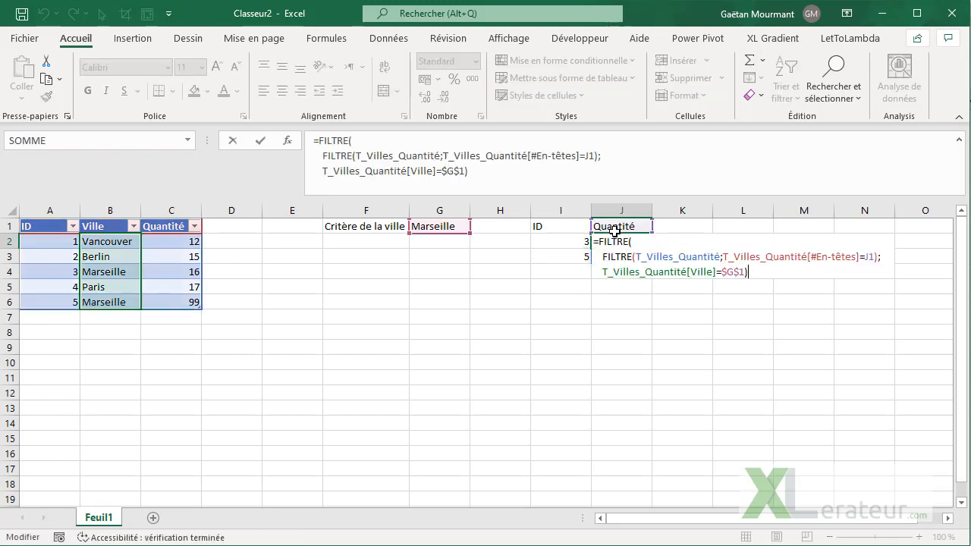
pyautogui.doubleClick(697, 271)
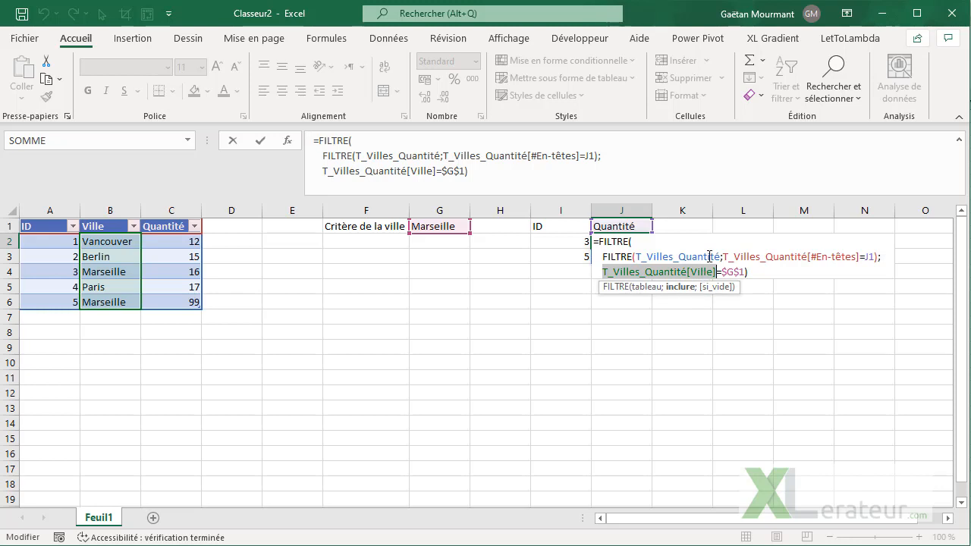
pyautogui.press('Return')
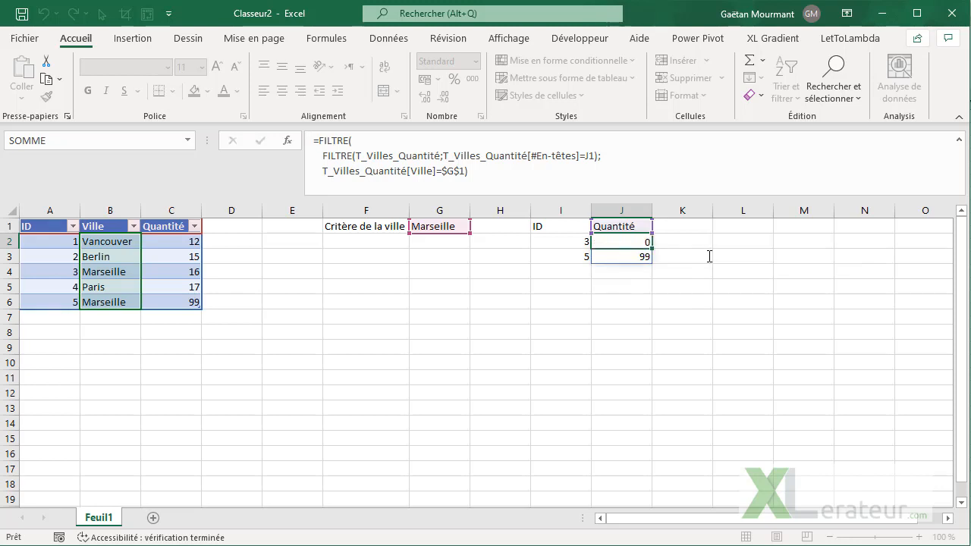
# Step: Apply the Entrée cell style to the ID and Quantité headers in I1:J1 and to the city criterion in G1
pyautogui.press('Up')
pyautogui.press('Left')
pyautogui.press('Up')
pyautogui.press('Right')
pyautogui.press('Left')
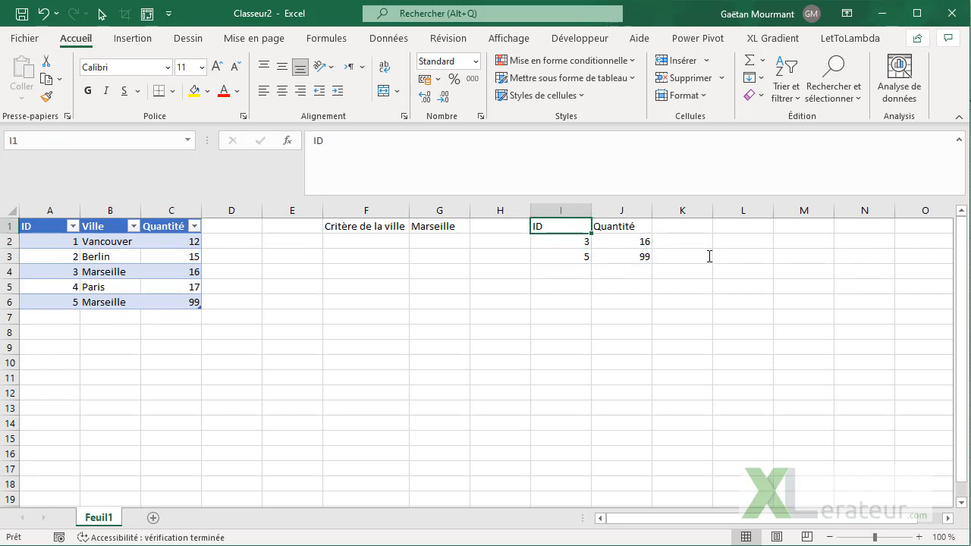
pyautogui.moveTo(575, 225); pyautogui.dragTo(619, 226)
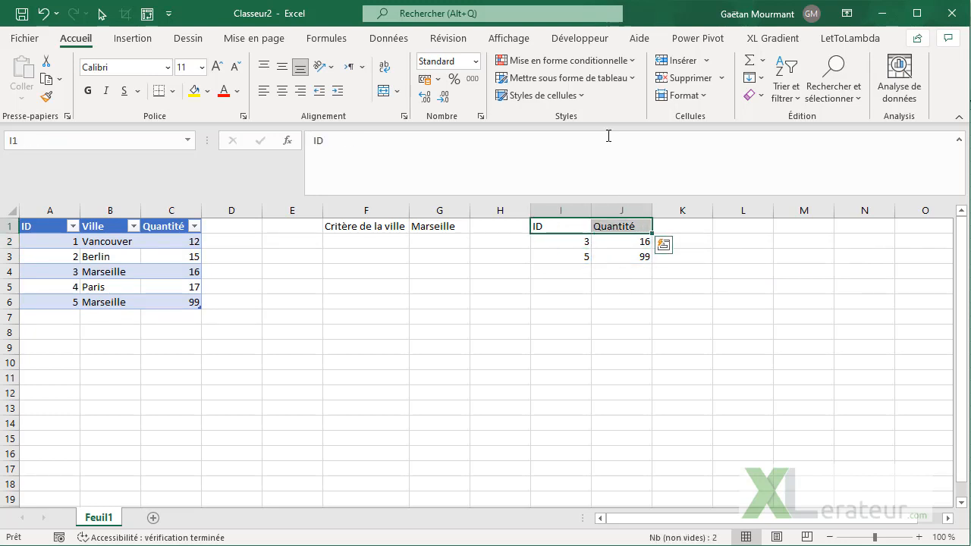
pyautogui.click(580, 95)
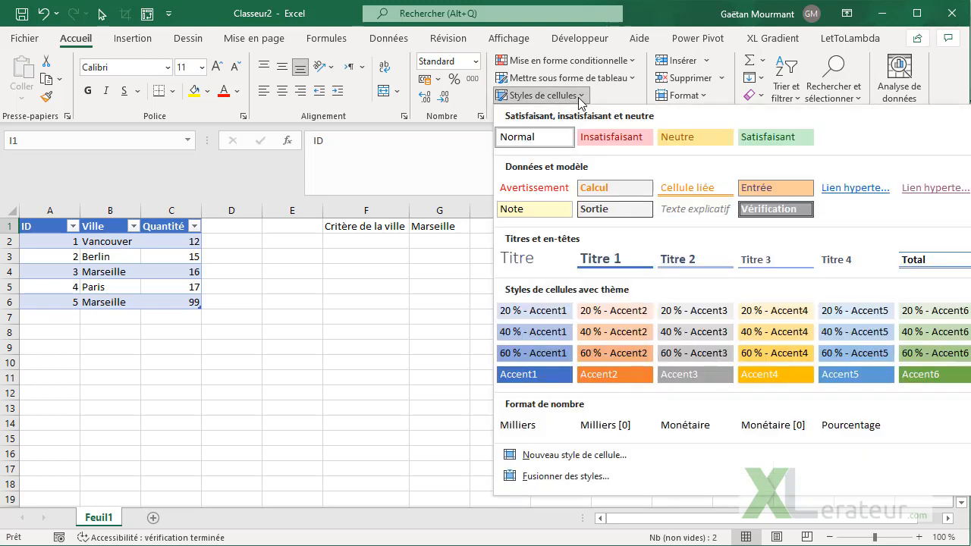
pyautogui.click(768, 186)
pyautogui.click(444, 226)
pyautogui.click(541, 96)
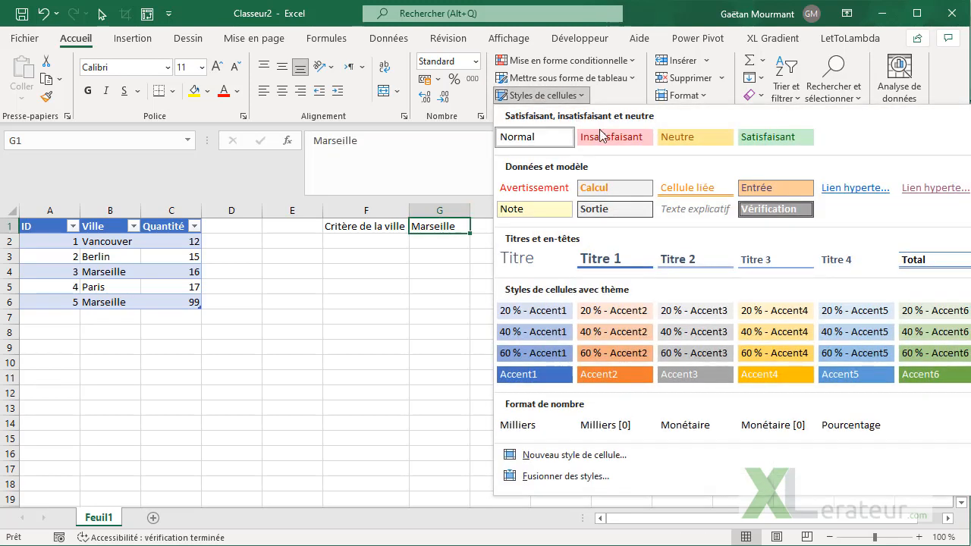
pyautogui.click(770, 188)
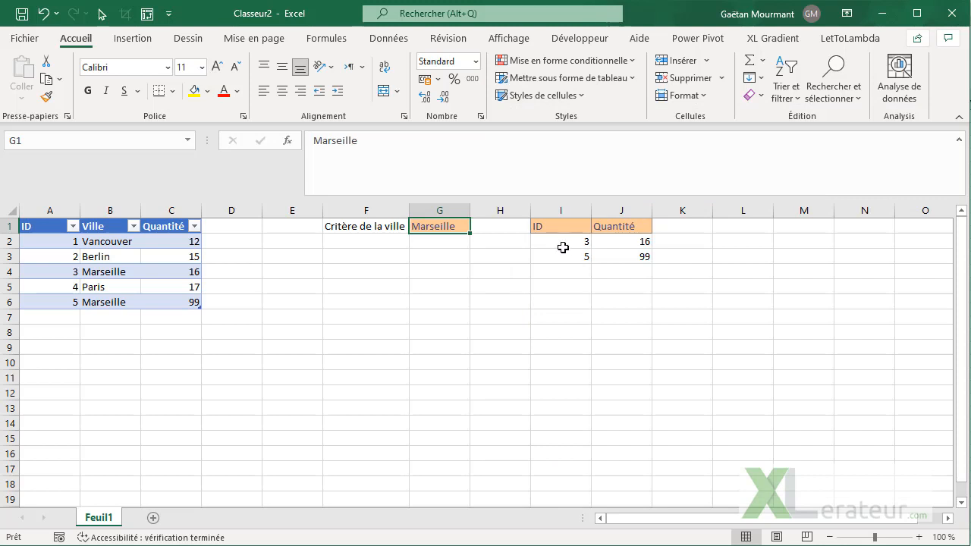
# Step: Apply the Calcul cell style to the formula results in I2:J3
pyautogui.moveTo(561, 247); pyautogui.dragTo(617, 256)
pyautogui.click(540, 96)
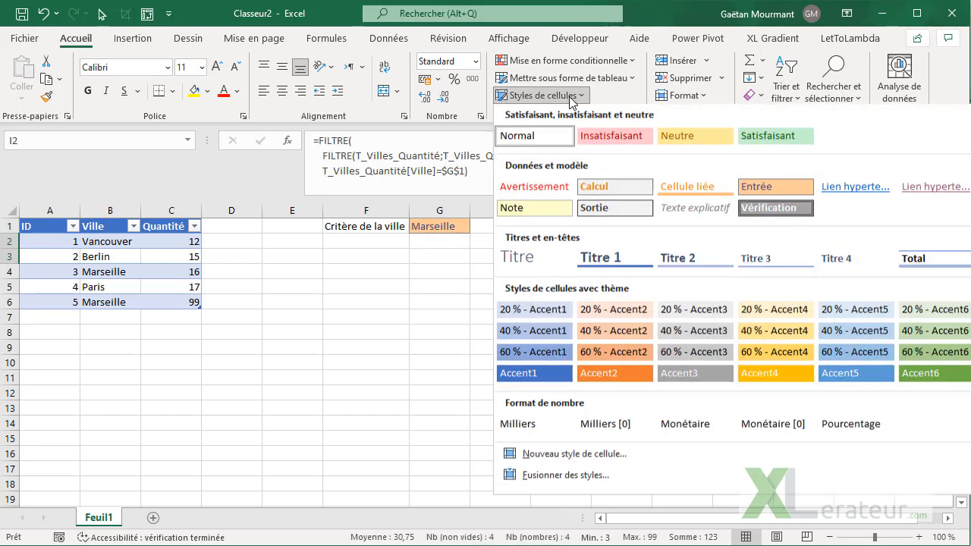
pyautogui.click(607, 202)
pyautogui.click(556, 303)
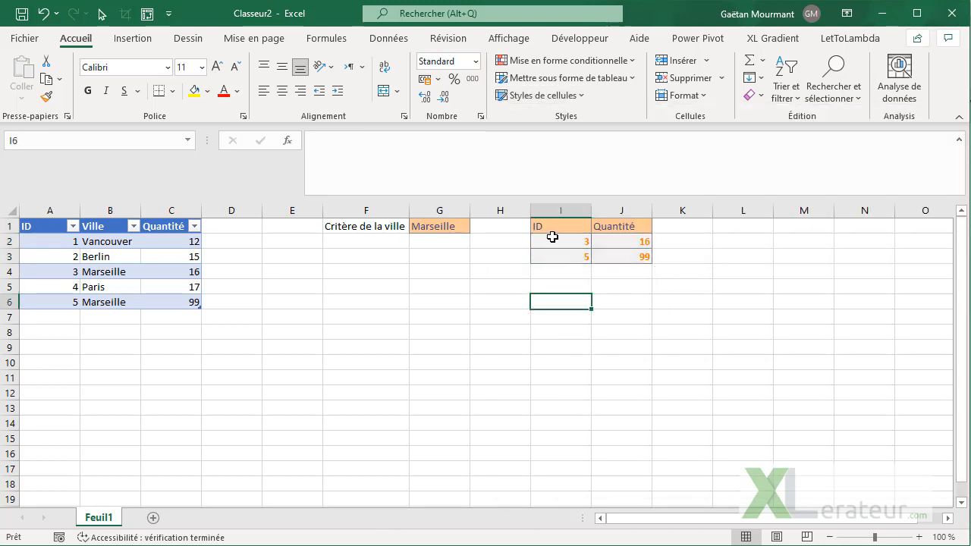
pyautogui.moveTo(553, 238); pyautogui.dragTo(641, 377)
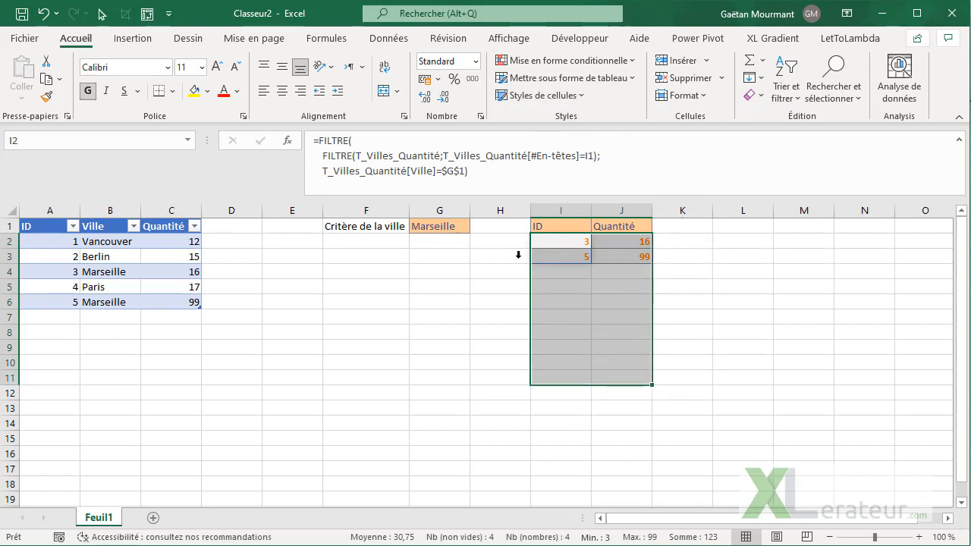
pyautogui.click(457, 299)
# Step: Change the city criterion in G1 to Berlin to test the filter formulas
pyautogui.click(454, 226)
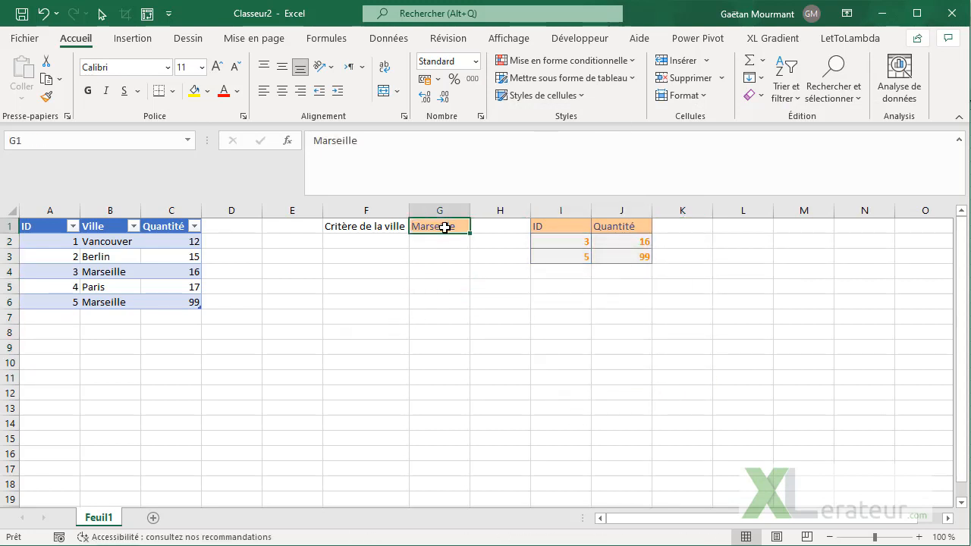
pyautogui.write('Berli')
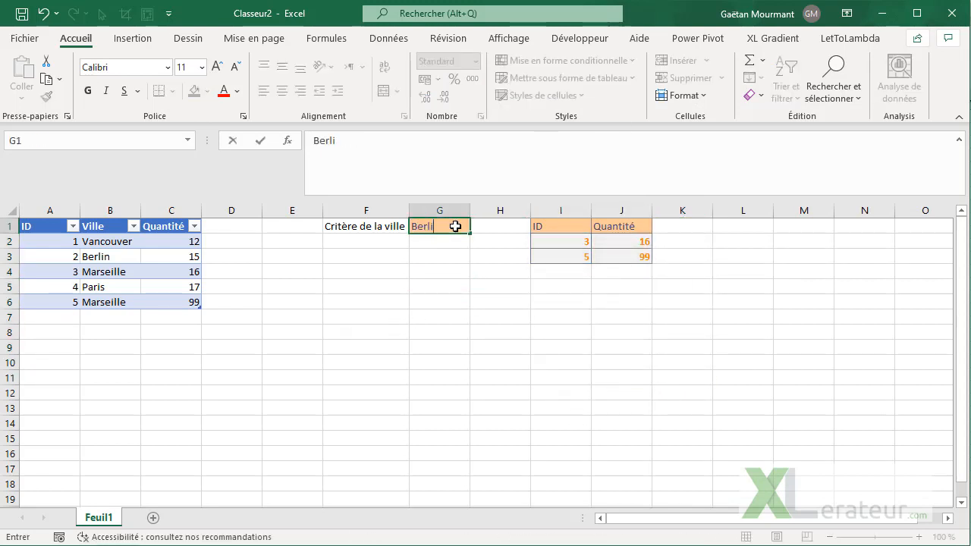
pyautogui.write('n')
pyautogui.press('Return')
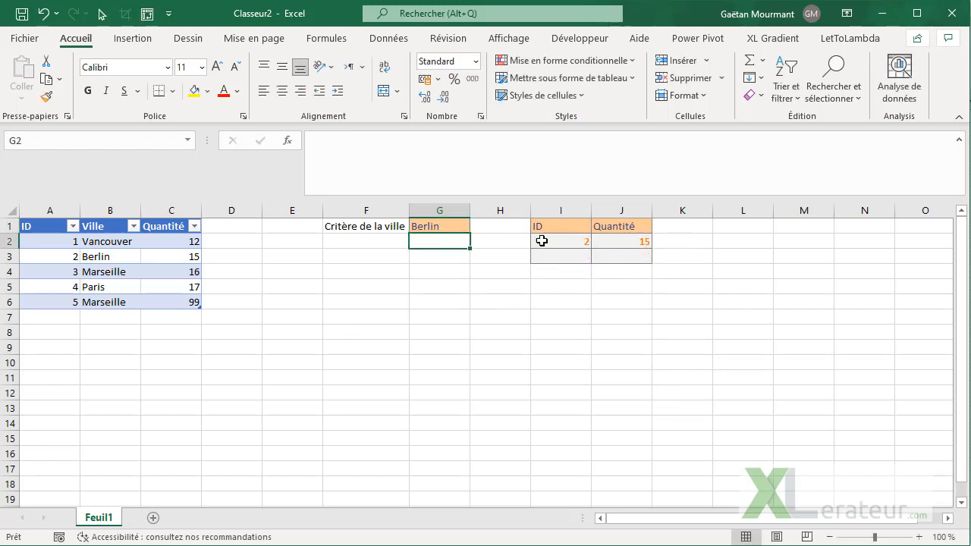